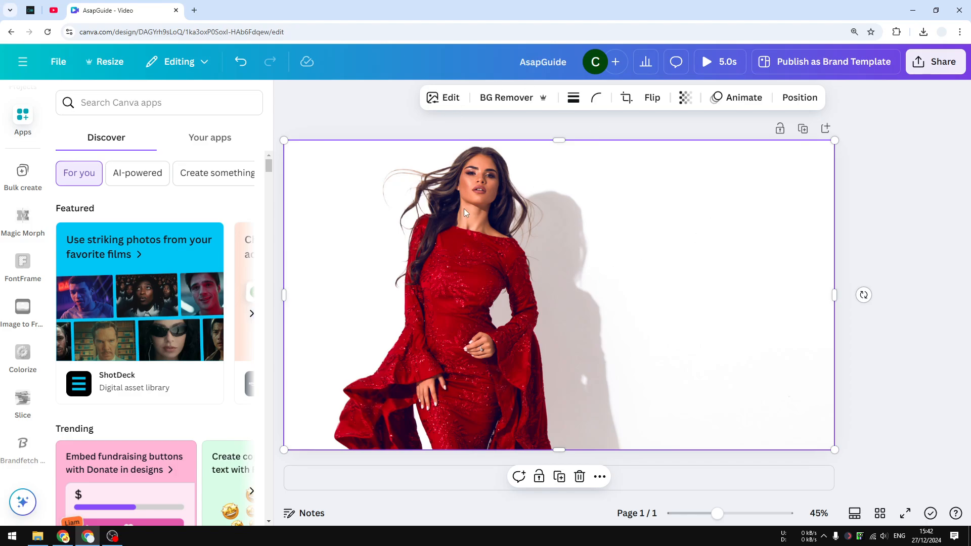
{"action": "left_click", "coordinate": [448, 99]}
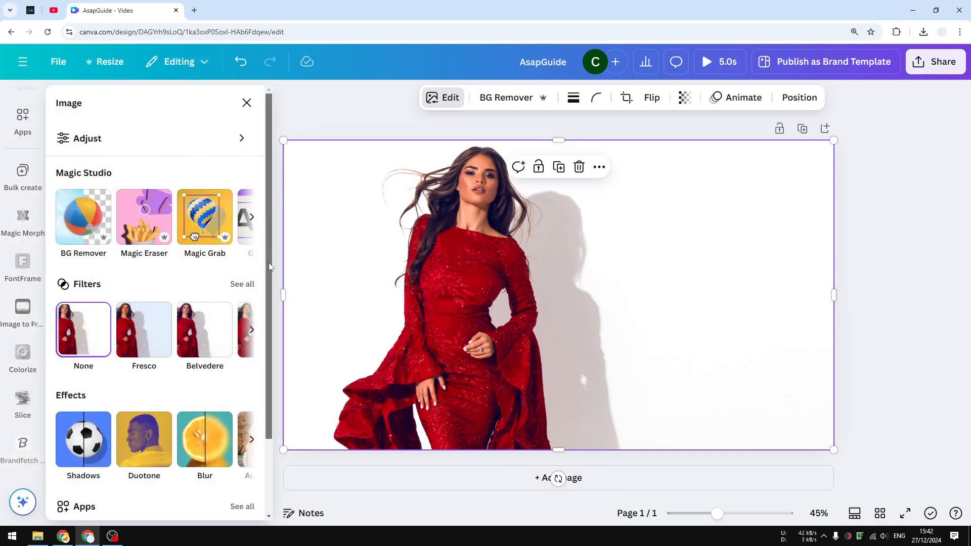
{"action": "scroll", "coordinate": [268, 262], "scroll_direction": "down", "scroll_amount": 2}
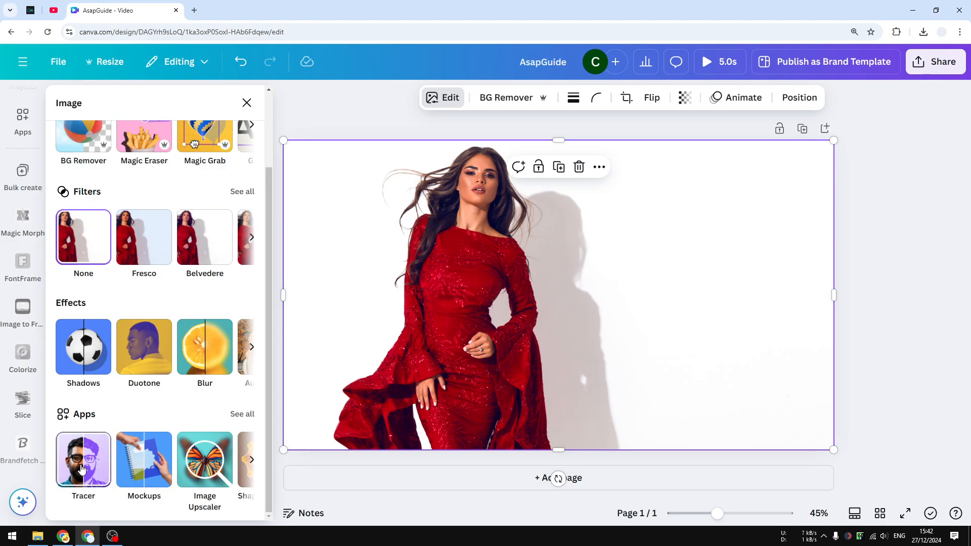
{"action": "left_click", "coordinate": [24, 118]}
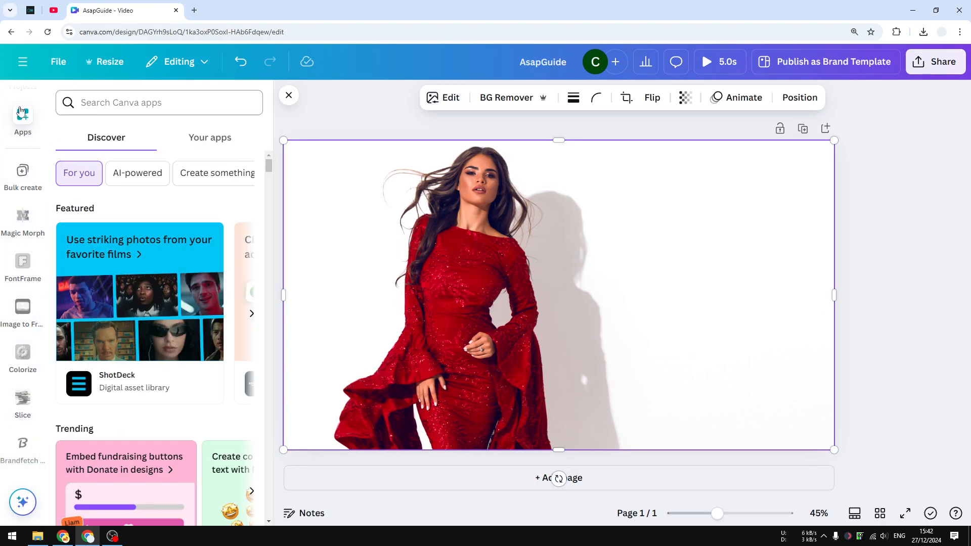
Step: Search the apps for Tracer and open the Tracer app
{"action": "left_click", "coordinate": [124, 103]}
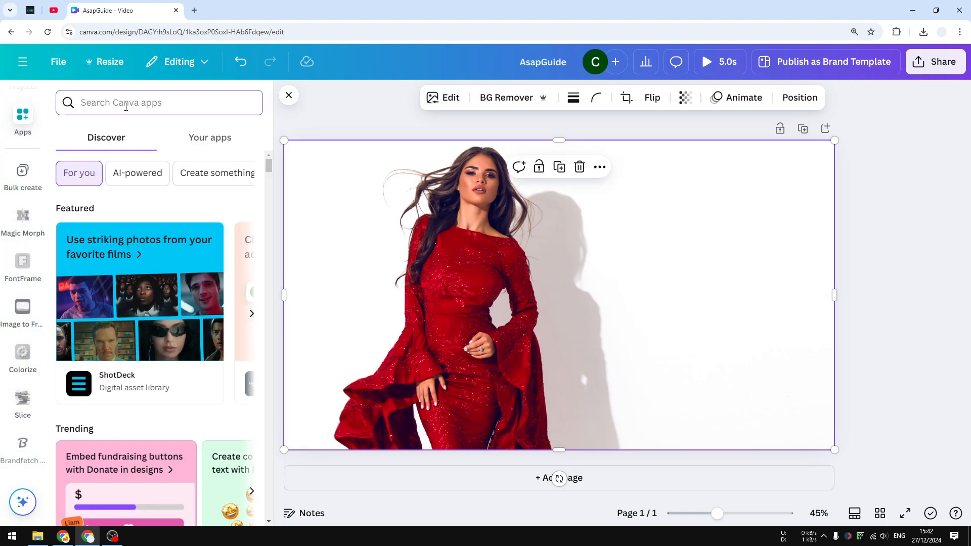
{"action": "type", "text": "Trav"}
{"action": "type", "text": "er"}
{"action": "key", "text": "BackSpace"}
{"action": "key", "text": "BackSpace"}
{"action": "key", "text": "BackSpace"}
{"action": "type", "text": "cer"}
{"action": "key", "text": "Return"}
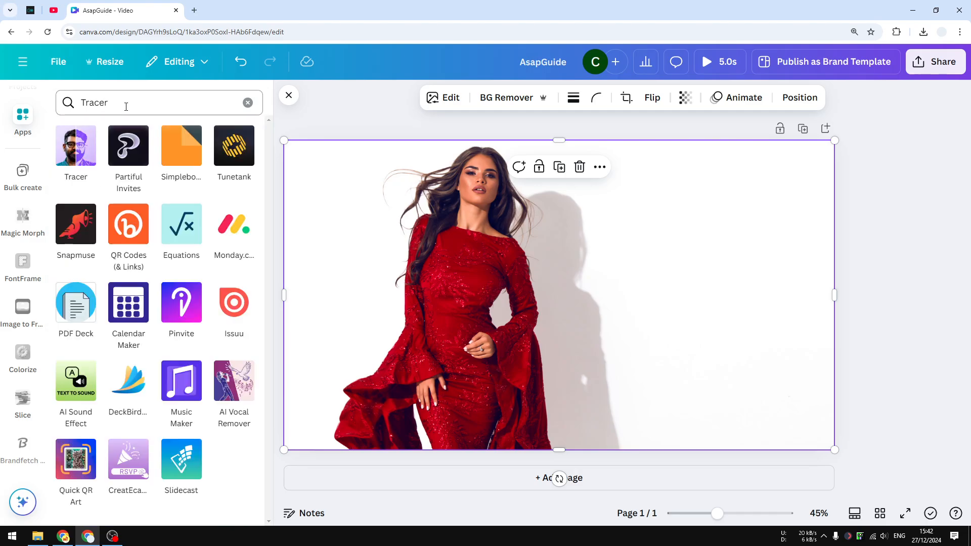
{"action": "left_click", "coordinate": [74, 160]}
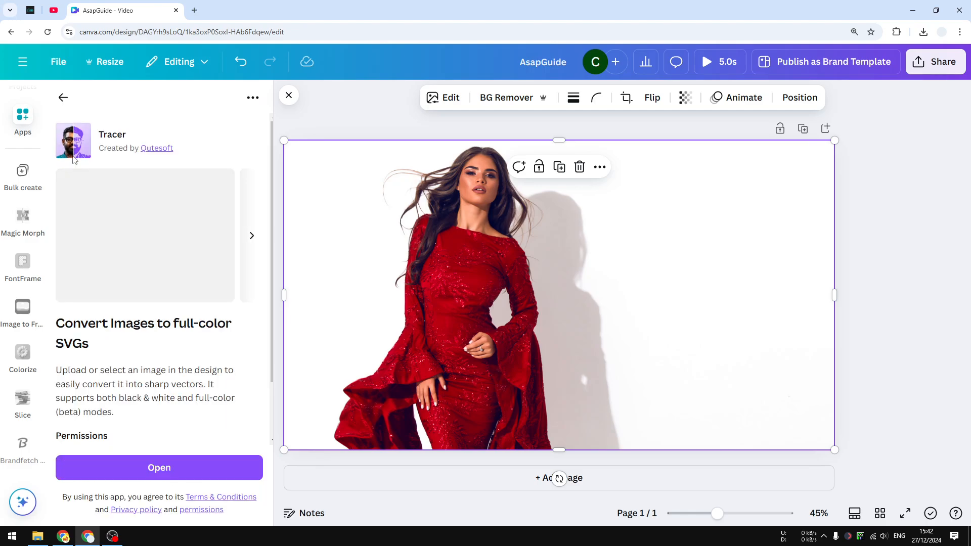
{"action": "left_click", "coordinate": [155, 469]}
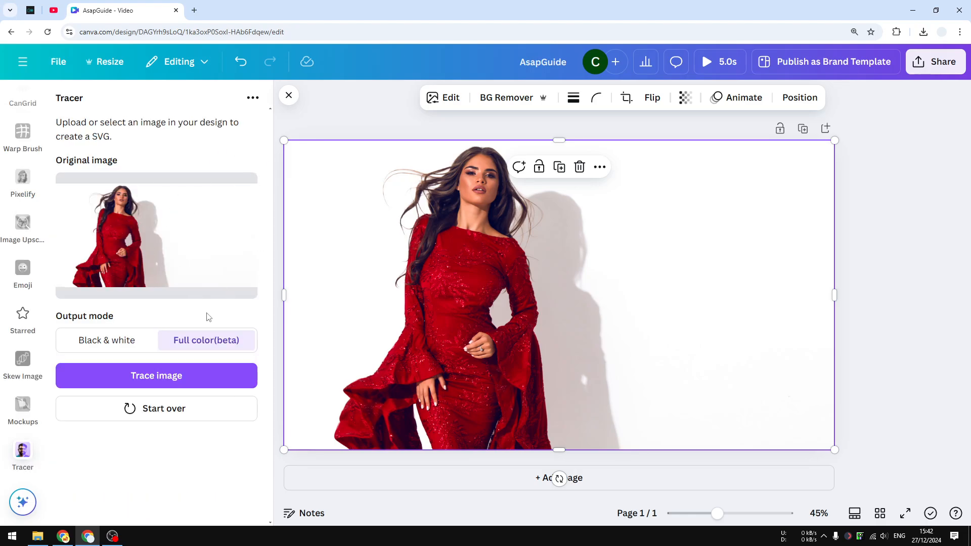
Step: Trace the selected photo using the Black & white output mode
{"action": "left_click", "coordinate": [99, 343]}
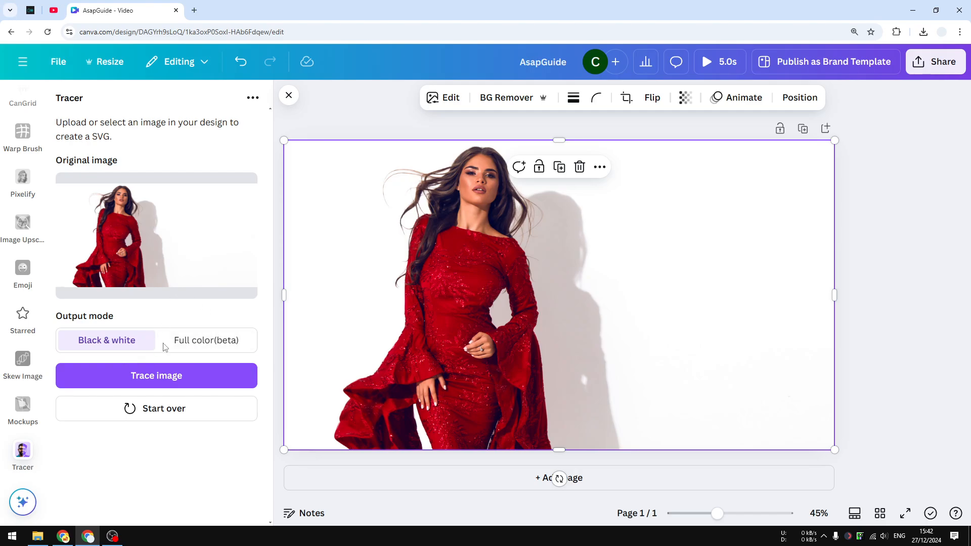
{"action": "left_click", "coordinate": [200, 343]}
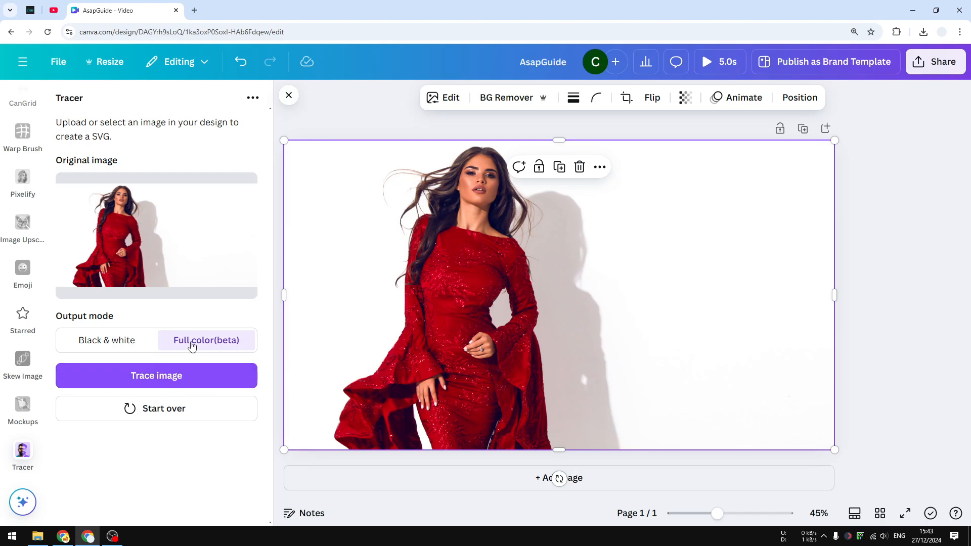
{"action": "left_click", "coordinate": [127, 342]}
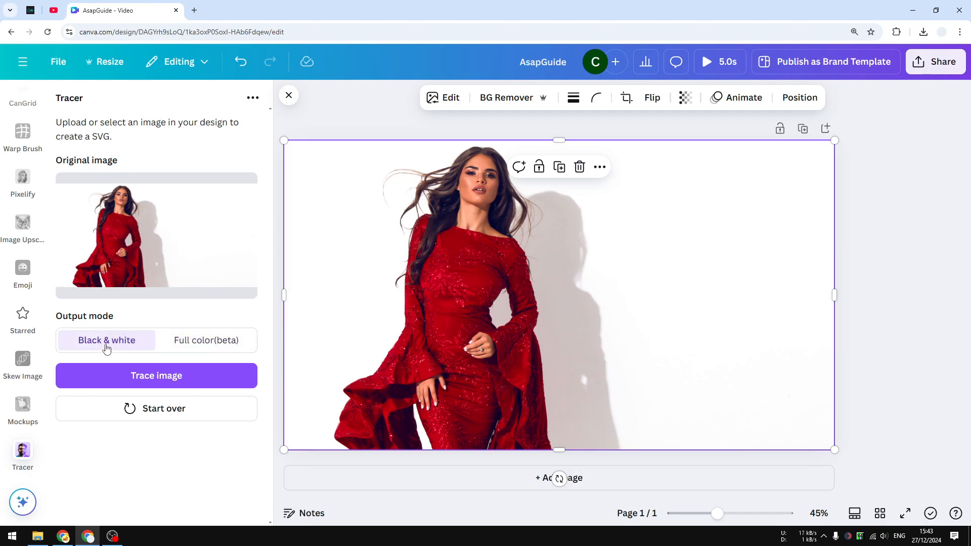
{"action": "left_click", "coordinate": [146, 384]}
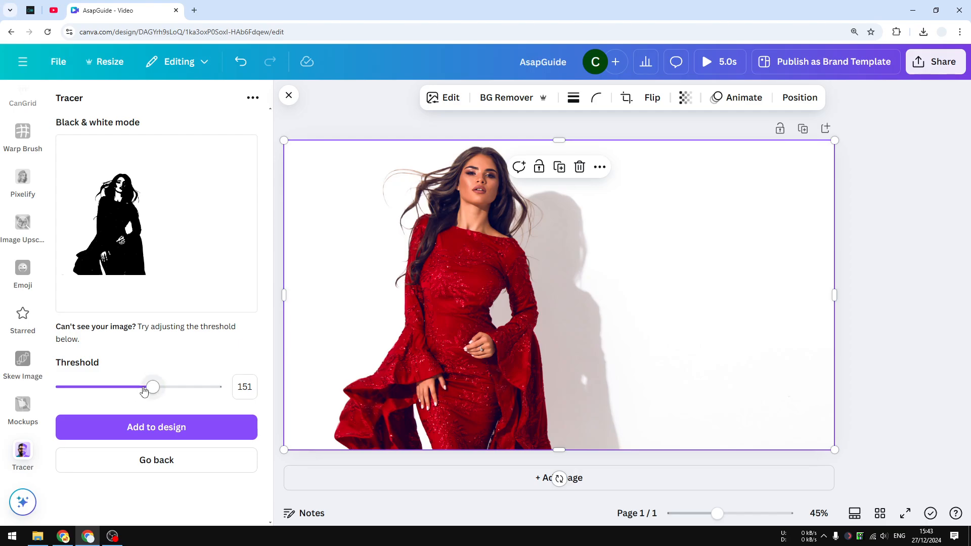
Step: Adjust the trace threshold to 146
{"action": "left_click_drag", "start_coordinate": [150, 389], "coordinate": [77, 392]}
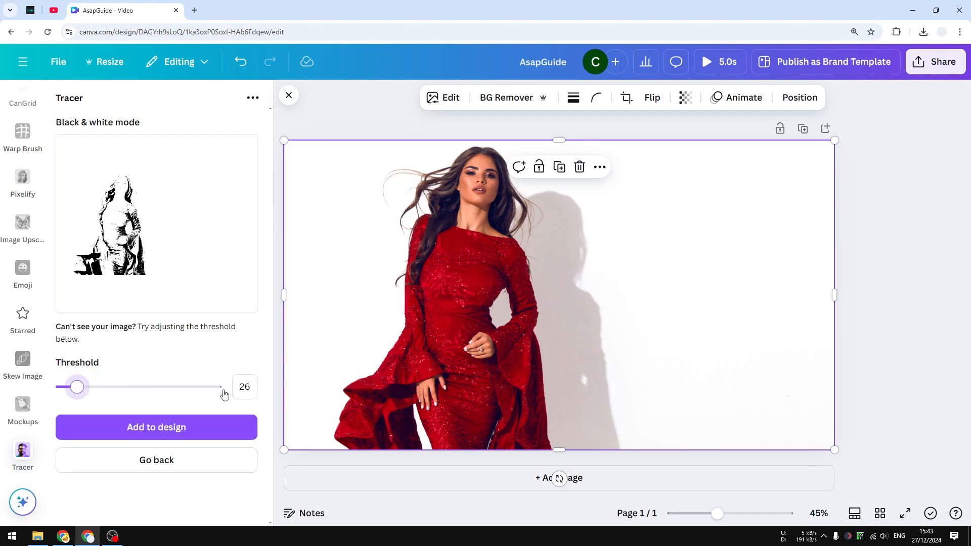
{"action": "left_click_drag", "start_coordinate": [77, 388], "coordinate": [198, 387]}
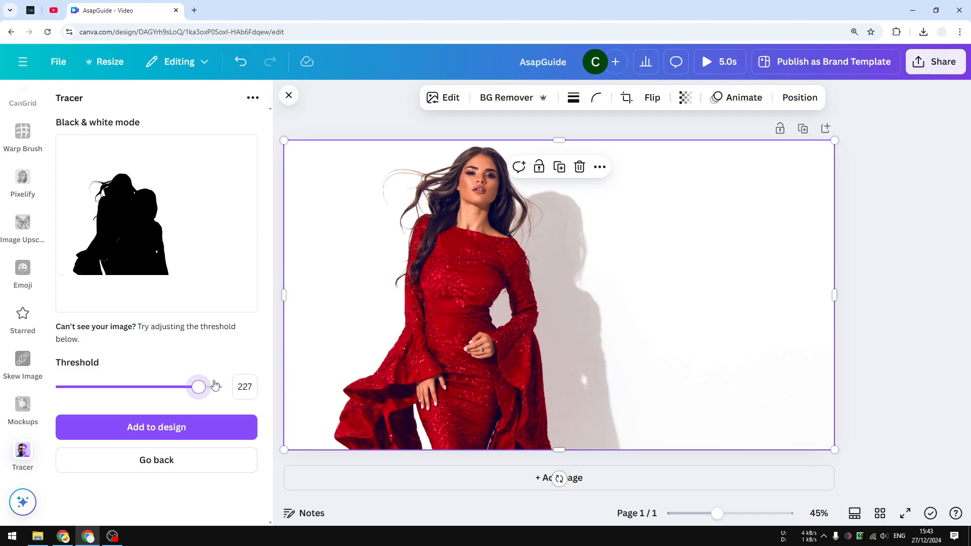
{"action": "mouse_move", "coordinate": [152, 396]}
{"action": "left_mouse_down"}
{"action": "mouse_move", "coordinate": [144, 390]}
{"action": "mouse_move", "coordinate": [151, 398]}
{"action": "left_mouse_up"}
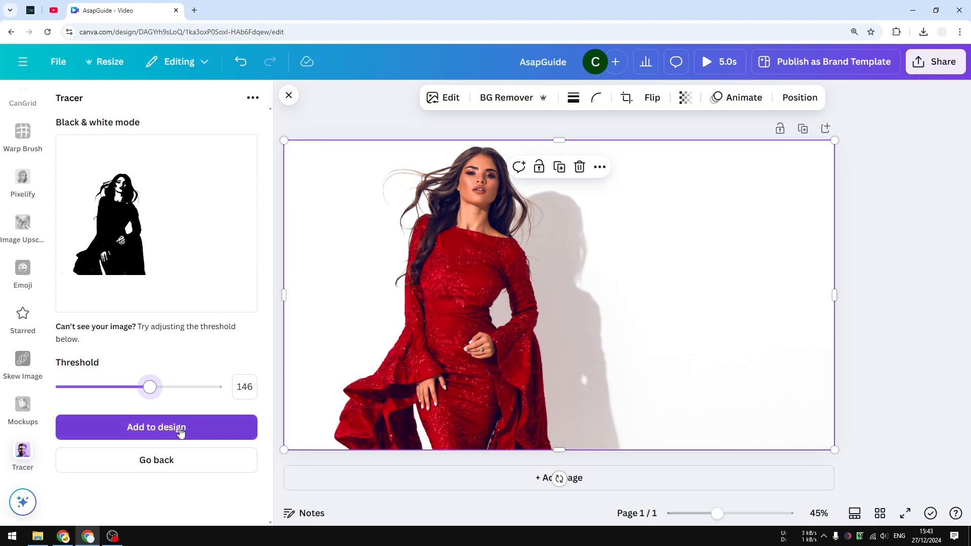
Step: Add the traced silhouette onto the first page and delete it there
{"action": "left_click", "coordinate": [161, 429]}
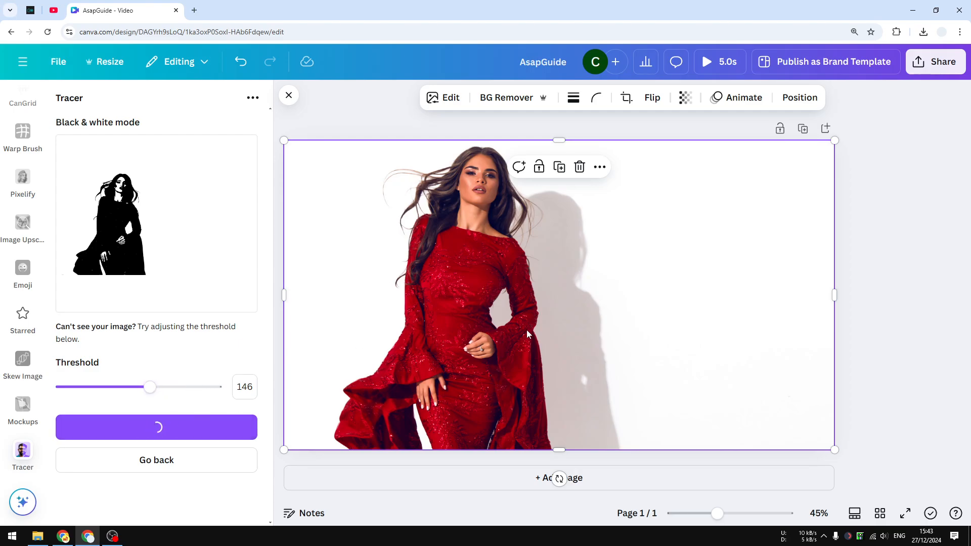
{"action": "left_click_drag", "start_coordinate": [524, 300], "coordinate": [510, 281]}
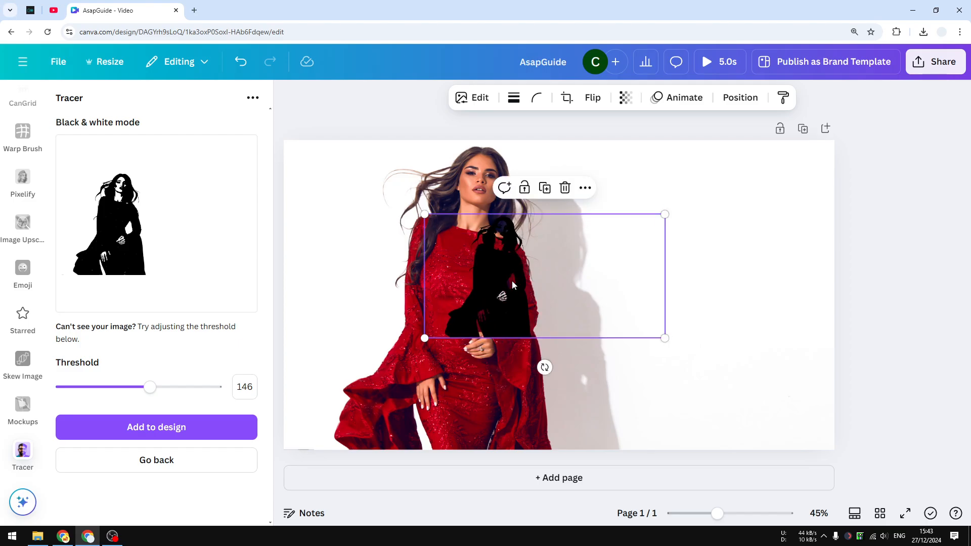
{"action": "left_click", "coordinate": [565, 188]}
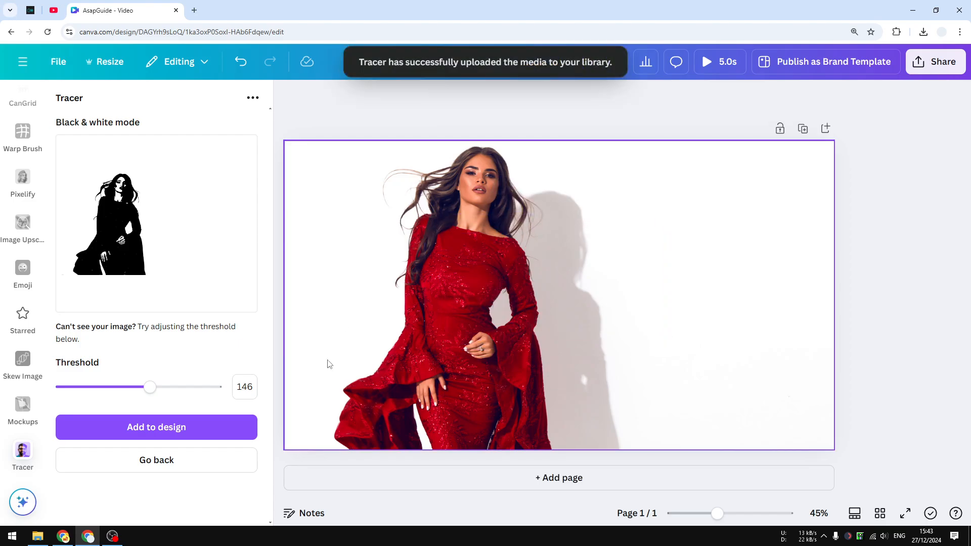
Step: Add a new page and add the traced silhouette to it
{"action": "left_click", "coordinate": [537, 477]}
{"action": "left_click", "coordinate": [156, 427]}
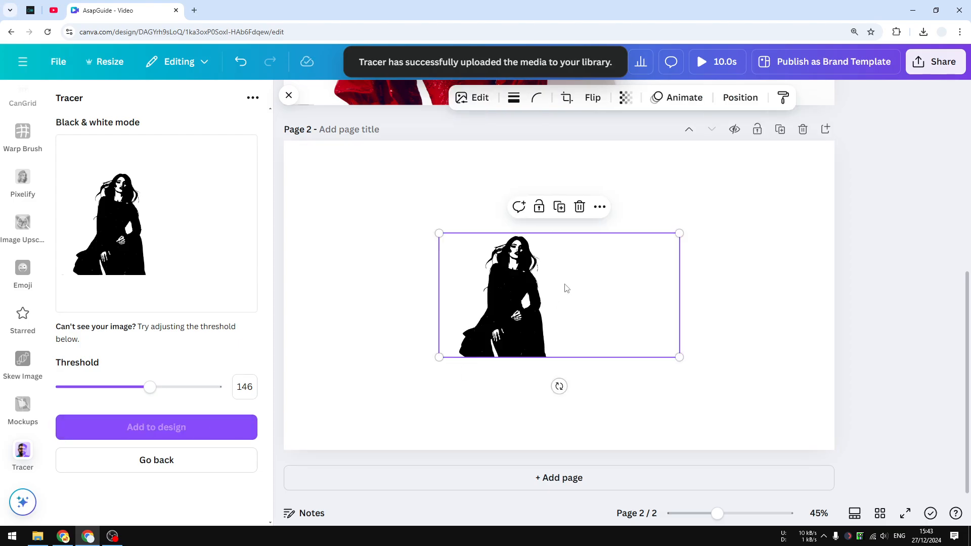
Step: Move the silhouette to the page's top-left corner and enlarge it to fill the page height
{"action": "mouse_move", "coordinate": [521, 298]}
{"action": "left_mouse_down"}
{"action": "mouse_move", "coordinate": [392, 224]}
{"action": "mouse_move", "coordinate": [379, 204]}
{"action": "left_mouse_up"}
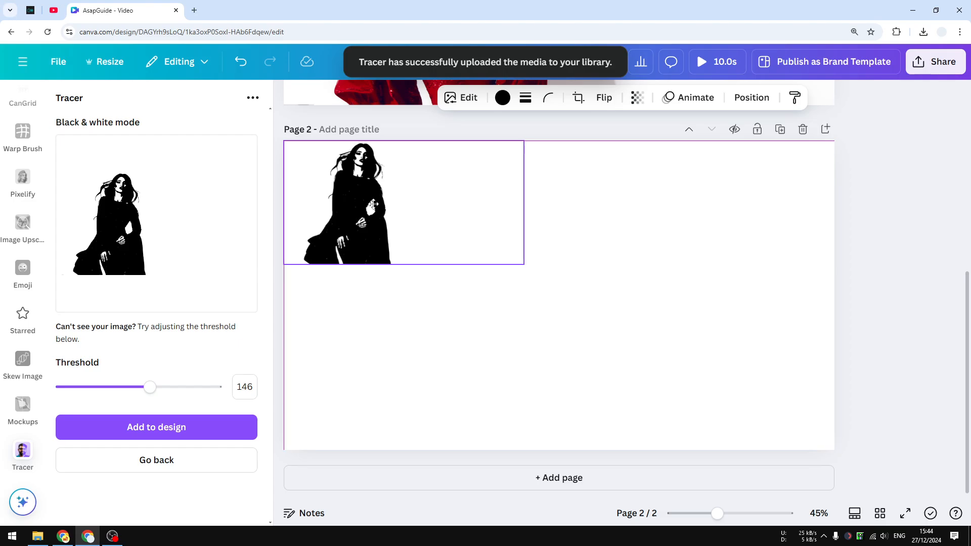
{"action": "left_click_drag", "start_coordinate": [538, 270], "coordinate": [891, 445]}
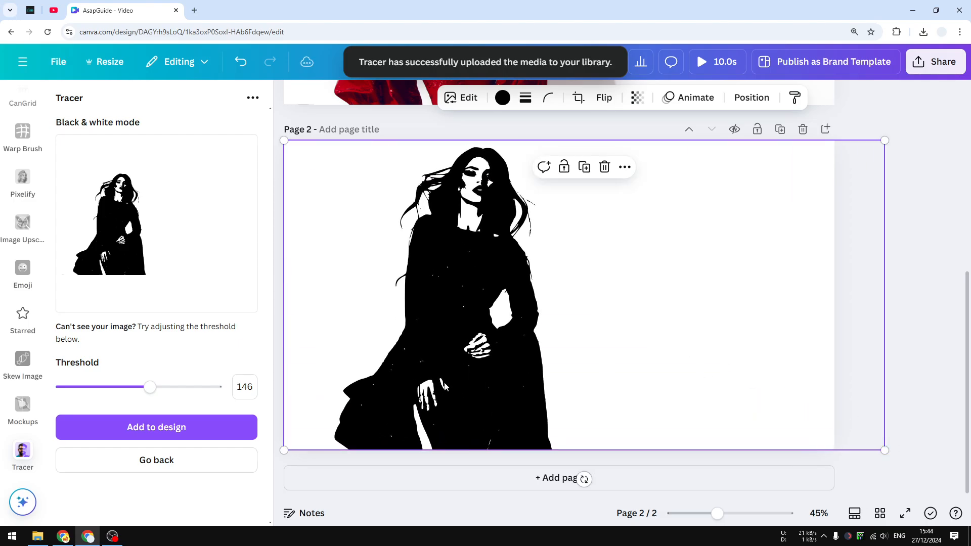
Step: Recolor the silhouette with the dark red photo color
{"action": "left_click", "coordinate": [502, 97]}
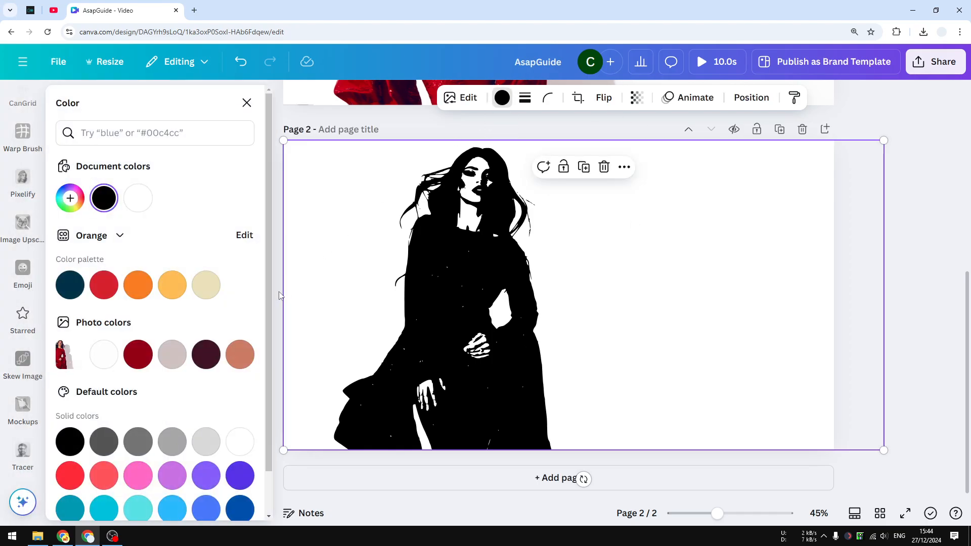
{"action": "scroll", "coordinate": [238, 403], "scroll_direction": "down", "scroll_amount": 1}
{"action": "left_click", "coordinate": [145, 314]}
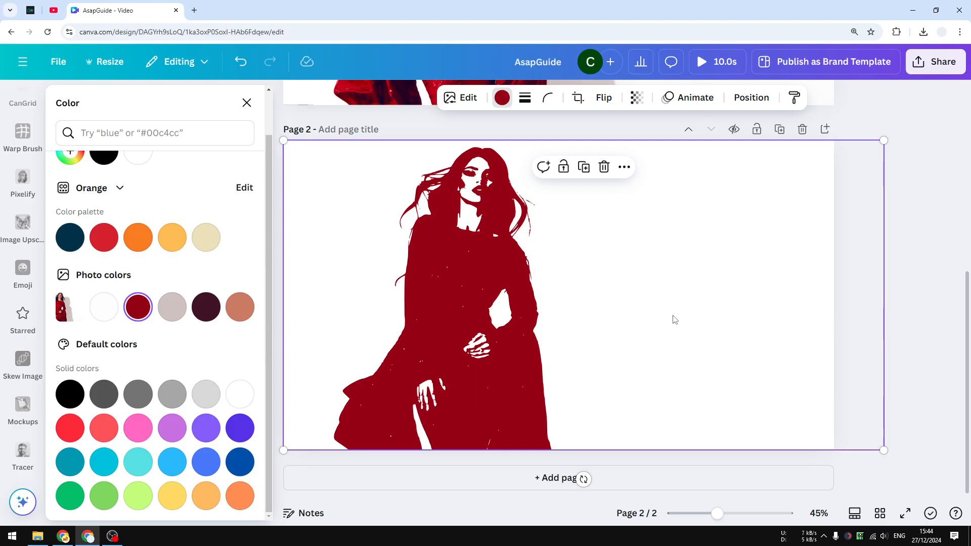
{"action": "left_click", "coordinate": [906, 382]}
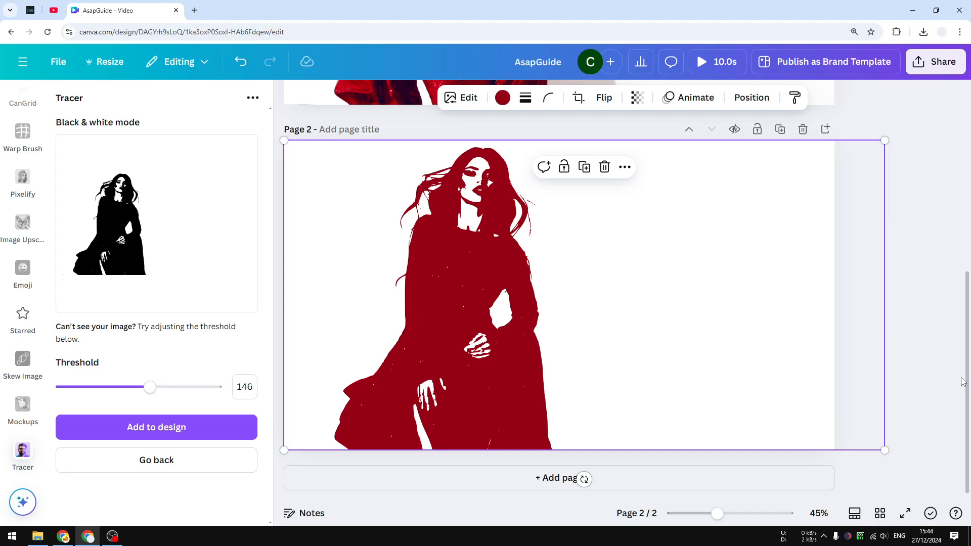
Step: Go back and trace the photo again in Full color(beta) mode
{"action": "left_click", "coordinate": [147, 461]}
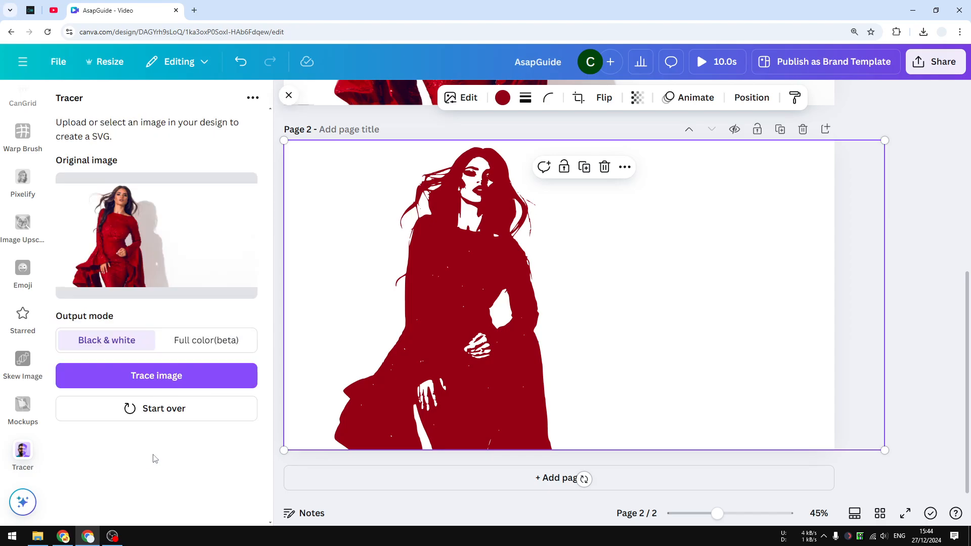
{"action": "left_click", "coordinate": [214, 347]}
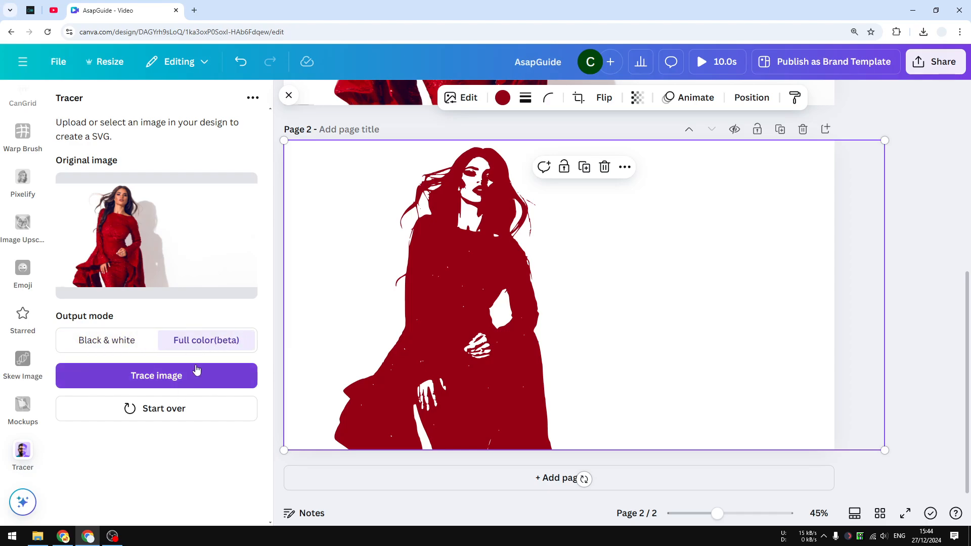
{"action": "left_click", "coordinate": [189, 379]}
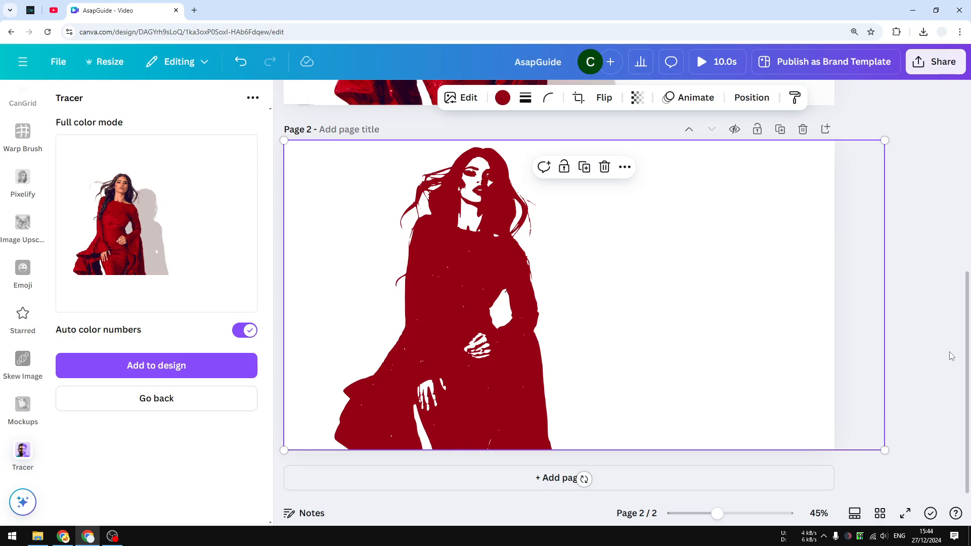
Step: Add a third page and add the full-color trace to it
{"action": "left_click_drag", "start_coordinate": [966, 360], "coordinate": [947, 157]}
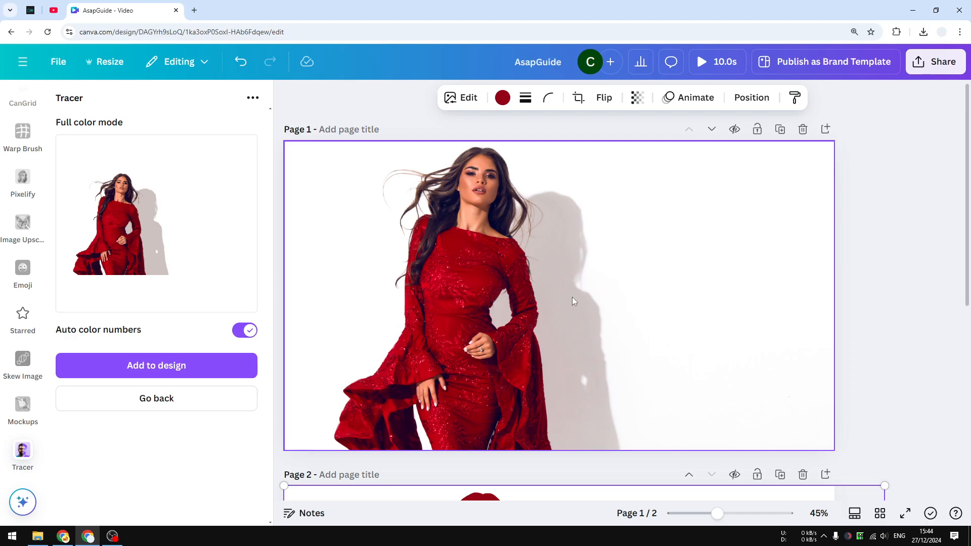
{"action": "scroll", "coordinate": [579, 430], "scroll_direction": "down", "scroll_amount": 5}
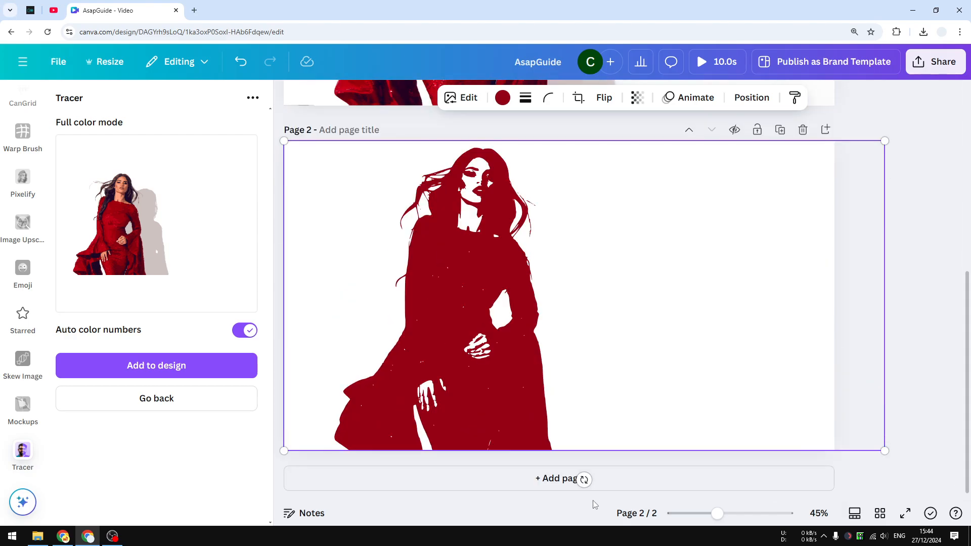
{"action": "left_click", "coordinate": [582, 479]}
{"action": "left_click", "coordinate": [150, 369]}
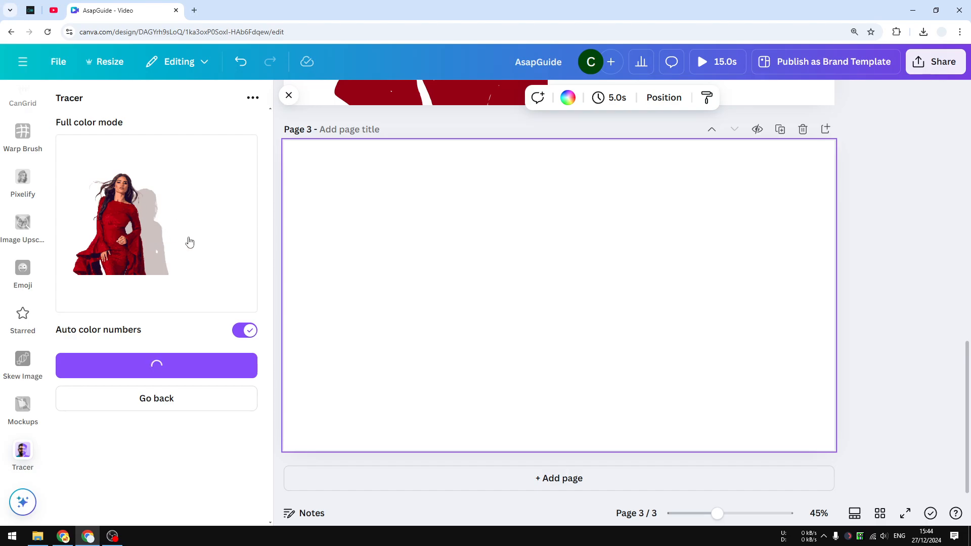
Step: Move the full-color trace to the page's top-left corner and enlarge it to fill the page
{"action": "left_click_drag", "start_coordinate": [530, 265], "coordinate": [374, 173]}
{"action": "left_click_drag", "start_coordinate": [521, 262], "coordinate": [884, 458]}
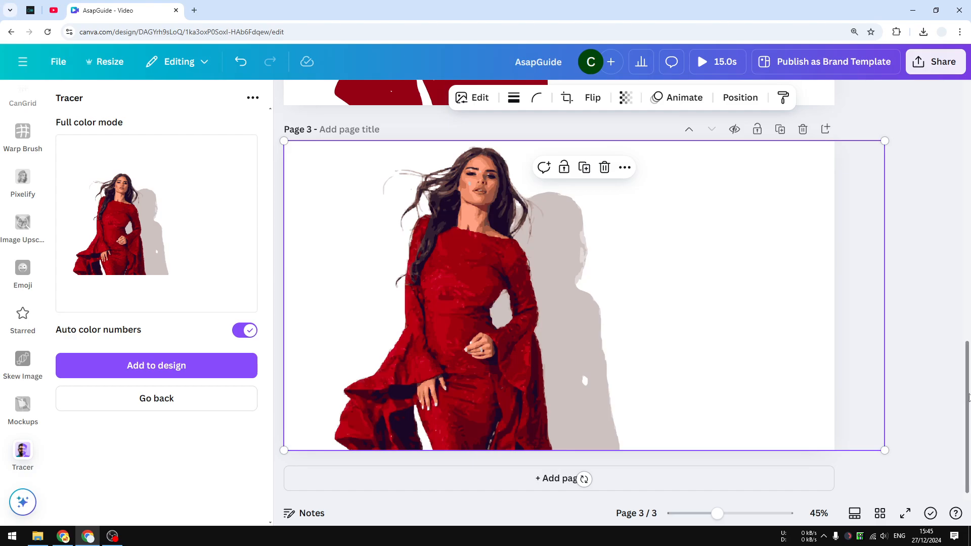
{"action": "mouse_move", "coordinate": [969, 398]}
{"action": "left_mouse_down"}
{"action": "mouse_move", "coordinate": [969, 378]}
{"action": "mouse_move", "coordinate": [970, 402]}
{"action": "left_mouse_up"}
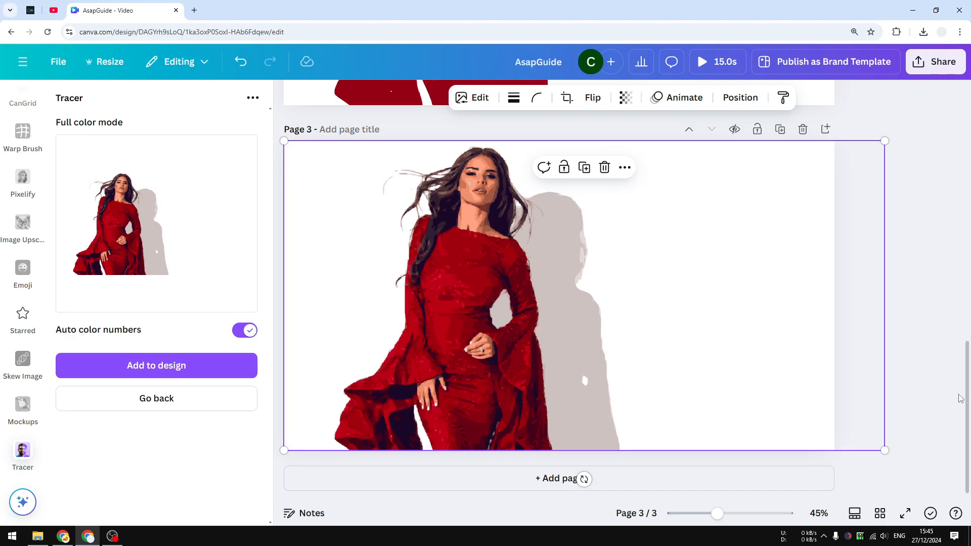
Step: Scroll through the pages to compare the original photo with both traces
{"action": "scroll", "coordinate": [960, 361], "scroll_direction": "up", "scroll_amount": 1}
{"action": "scroll", "coordinate": [959, 361], "scroll_direction": "up", "scroll_amount": 10}
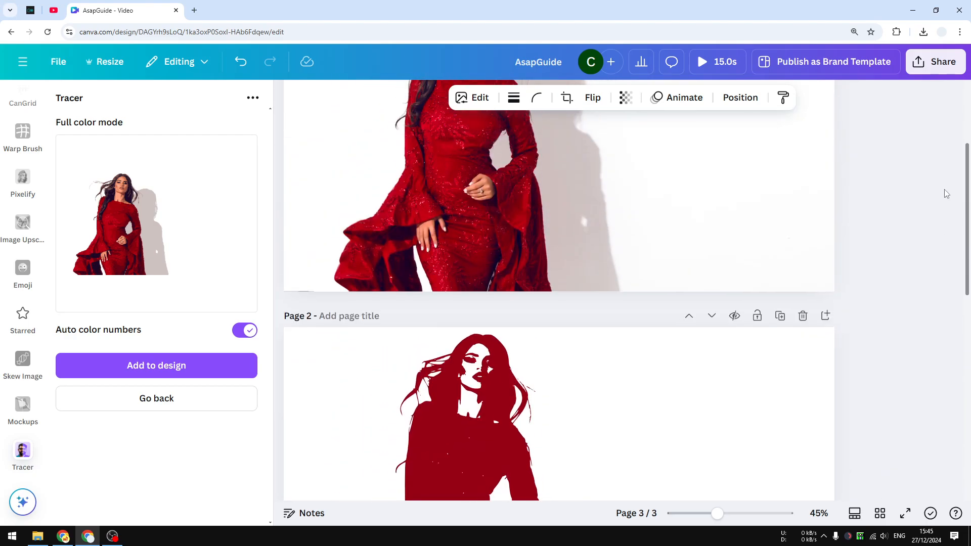
{"action": "scroll", "coordinate": [945, 195], "scroll_direction": "down", "scroll_amount": 10}
{"action": "scroll", "coordinate": [945, 192], "scroll_direction": "up", "scroll_amount": 5}
{"action": "scroll", "coordinate": [951, 299], "scroll_direction": "down", "scroll_amount": 5}
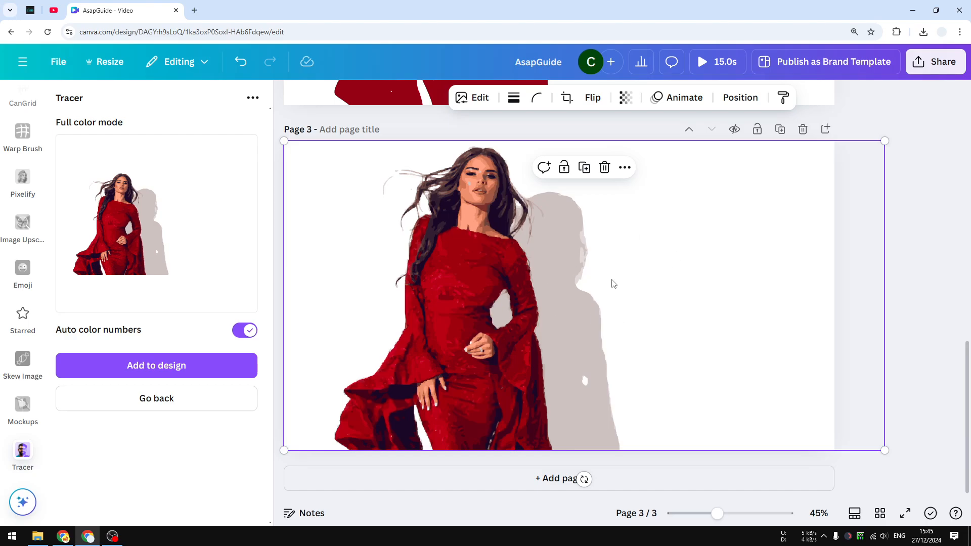
Step: Download only page 3 of the design as an SVG file
{"action": "left_click", "coordinate": [928, 68]}
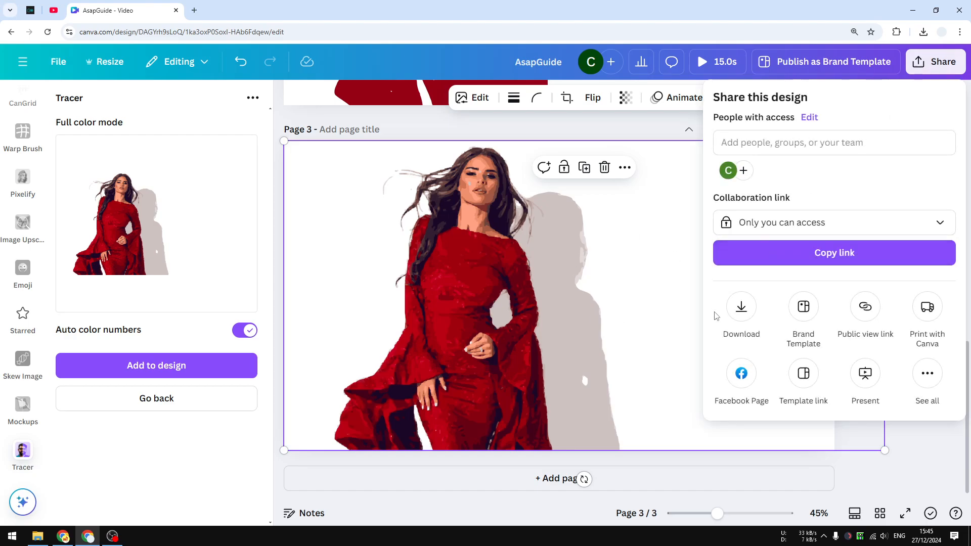
{"action": "left_click", "coordinate": [741, 308]}
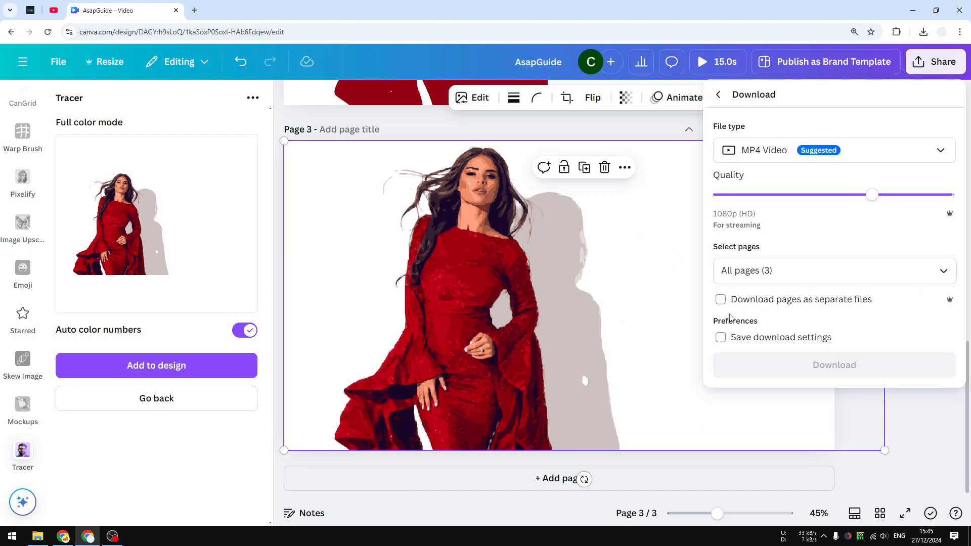
{"action": "left_click", "coordinate": [797, 154]}
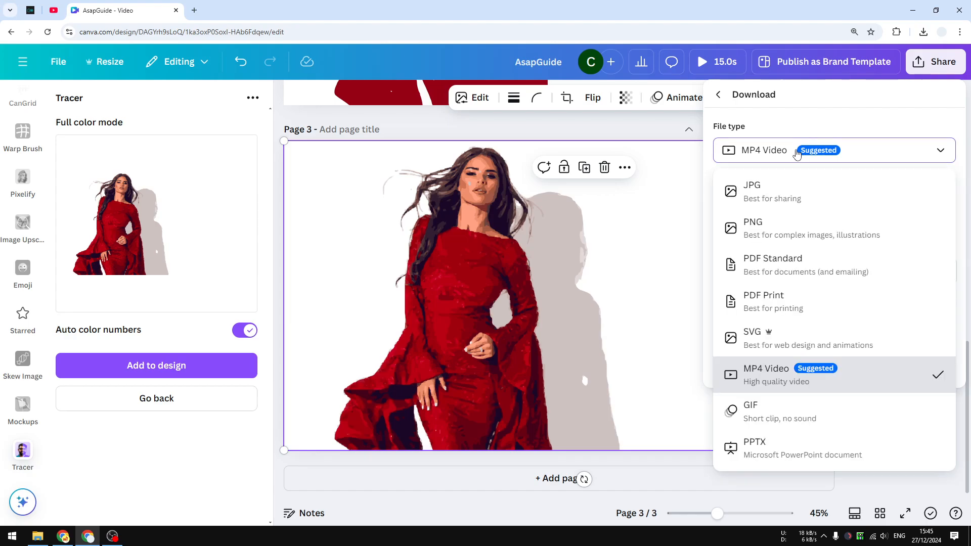
{"action": "left_click", "coordinate": [755, 353]}
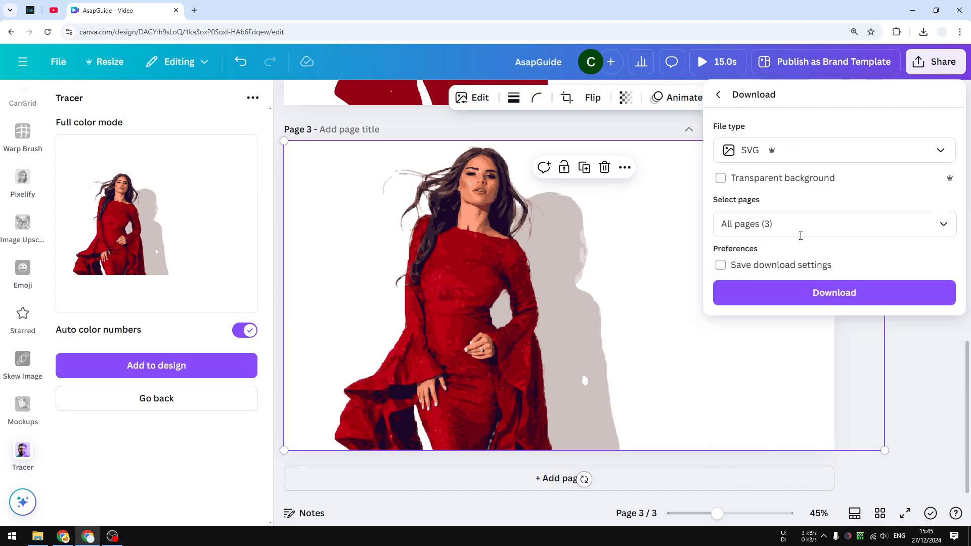
{"action": "left_click", "coordinate": [799, 233]}
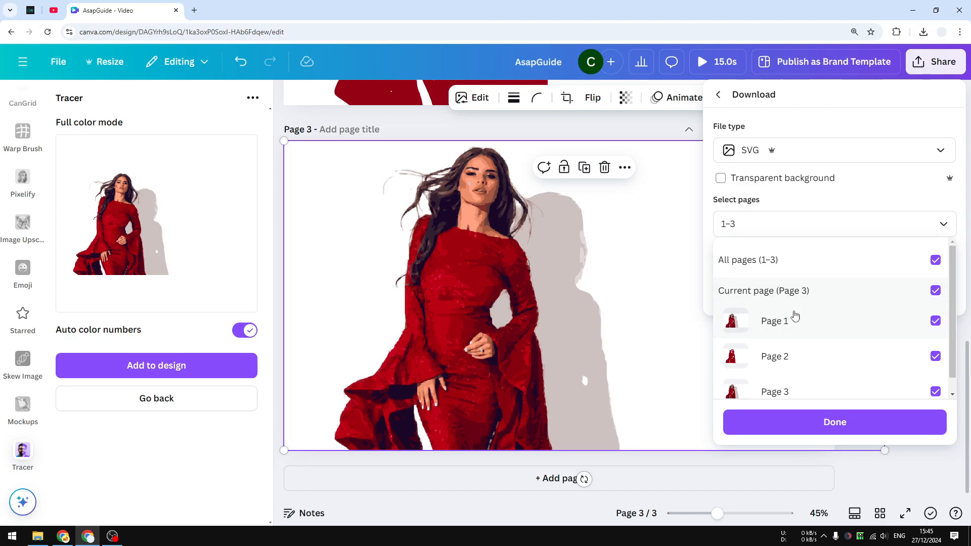
{"action": "left_click", "coordinate": [811, 261]}
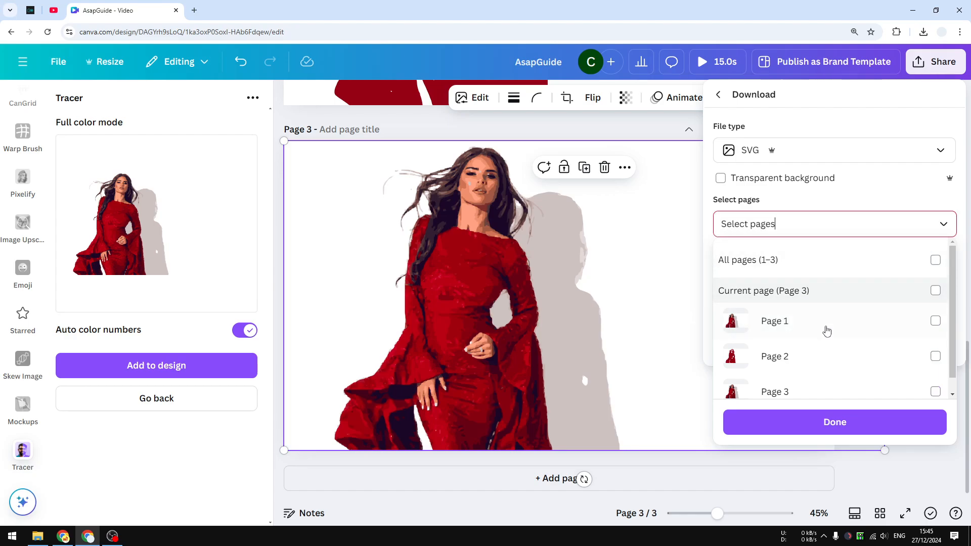
{"action": "left_click", "coordinate": [813, 394]}
{"action": "left_click", "coordinate": [836, 422]}
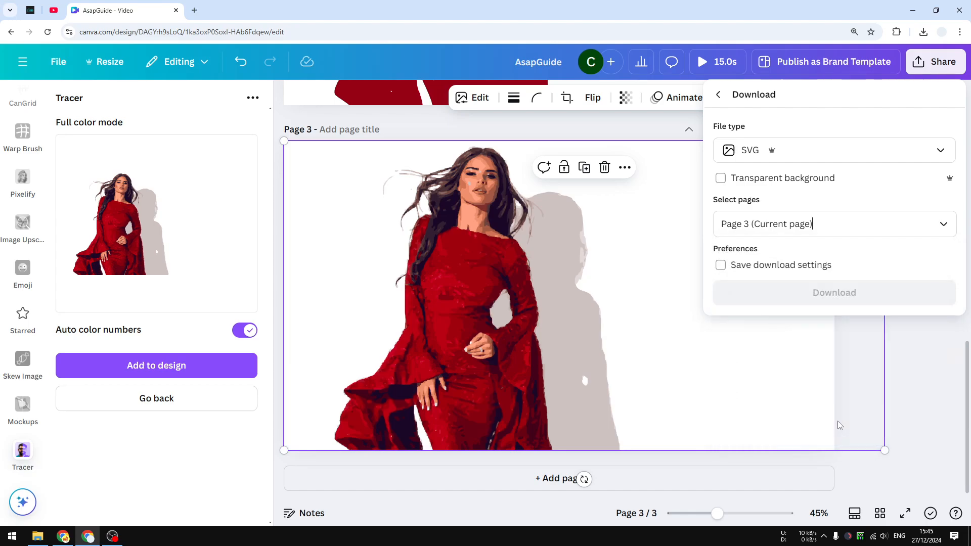
{"action": "left_click", "coordinate": [832, 297]}
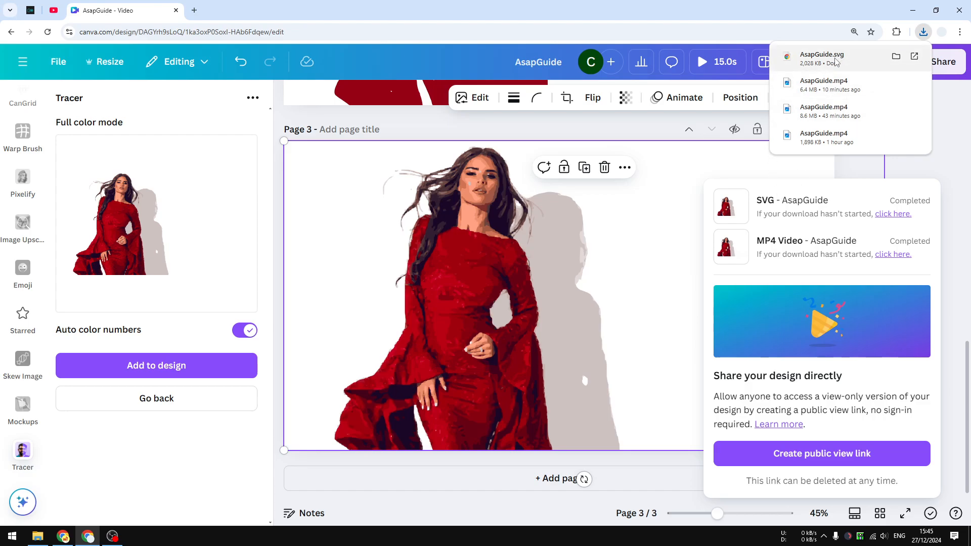
Step: Open the downloaded AsapGuide.svg in a new browser tab to inspect the trace, and return to the design tab
{"action": "left_click_drag", "start_coordinate": [835, 60], "coordinate": [301, 10]}
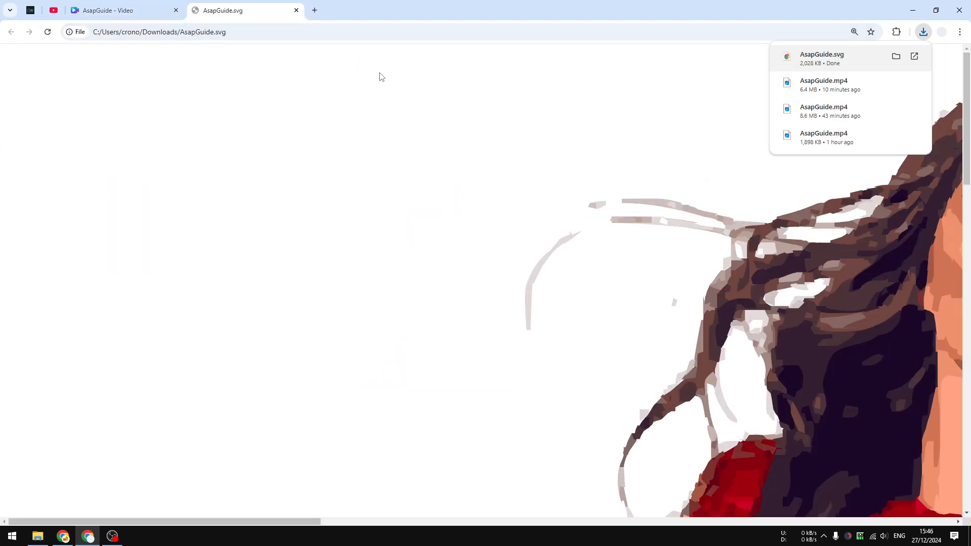
{"action": "left_click", "coordinate": [618, 212]}
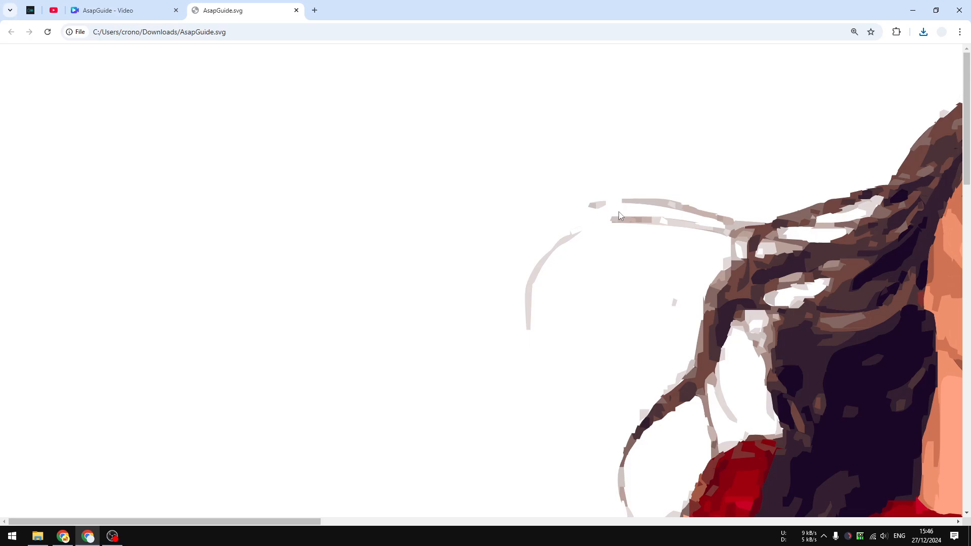
{"action": "scroll", "coordinate": [619, 212], "scroll_direction": "down", "scroll_amount": 1}
{"action": "scroll", "coordinate": [619, 215], "scroll_direction": "down", "scroll_amount": 7}
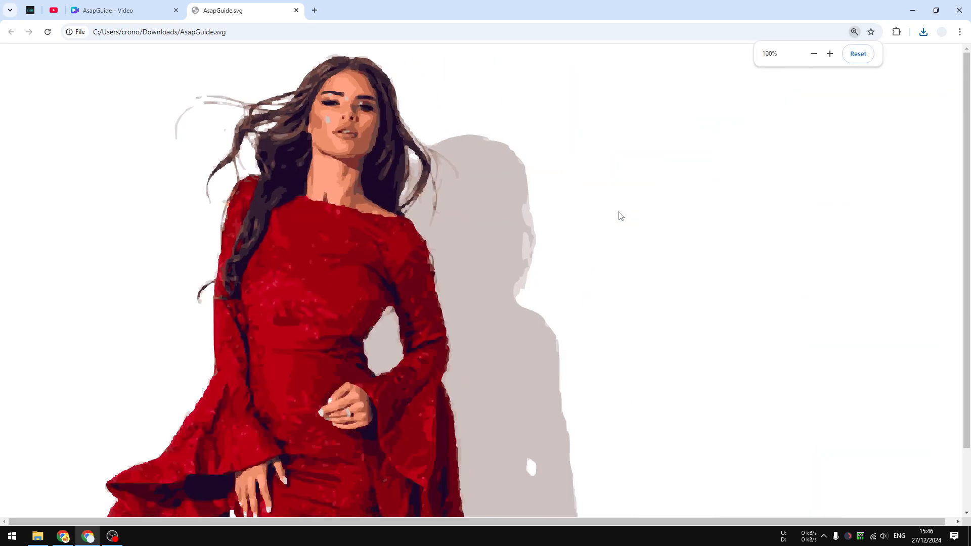
{"action": "scroll", "coordinate": [620, 216], "scroll_direction": "down", "scroll_amount": 1}
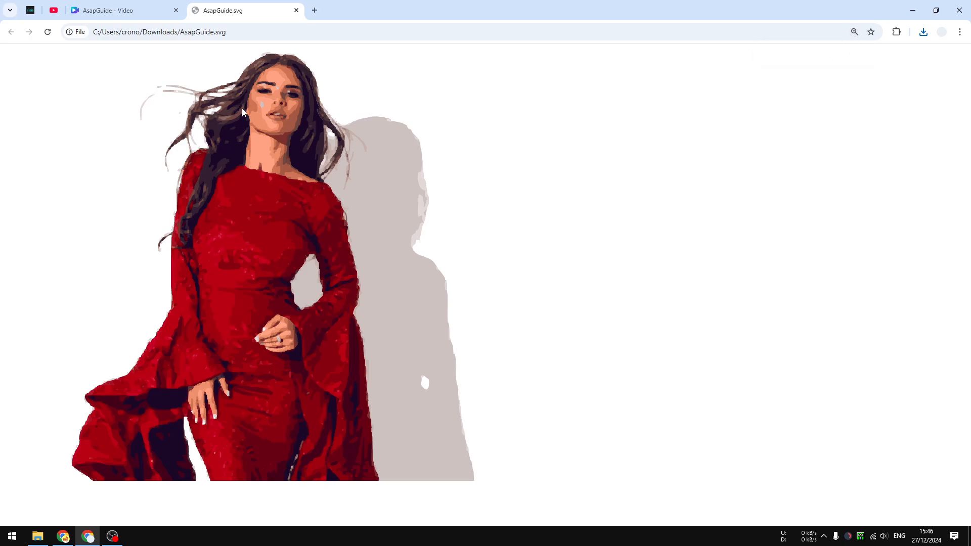
{"action": "left_click", "coordinate": [160, 6]}
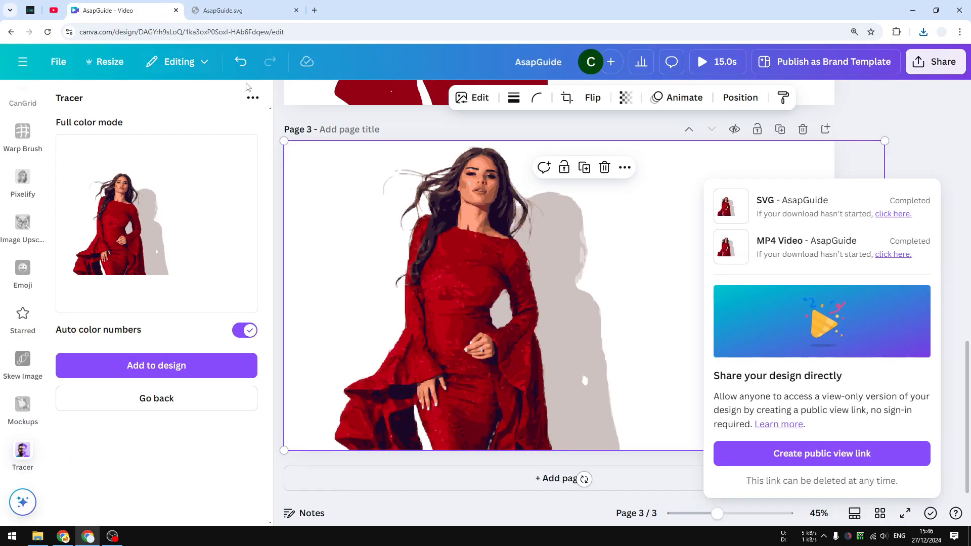